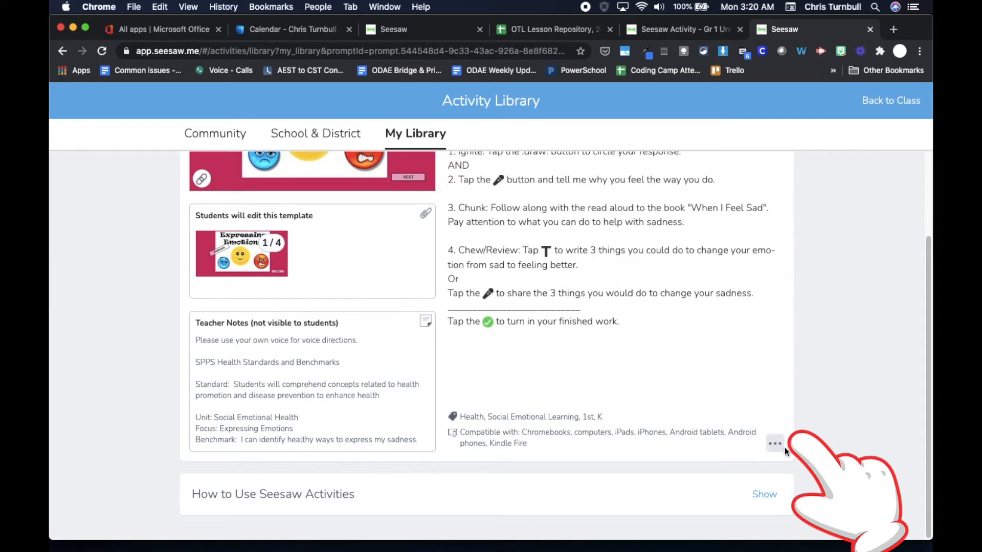
Rename the Expressing Emotions activity to "Health: Lesson13/Expressing Emotions" and save it
left_click(776, 444)
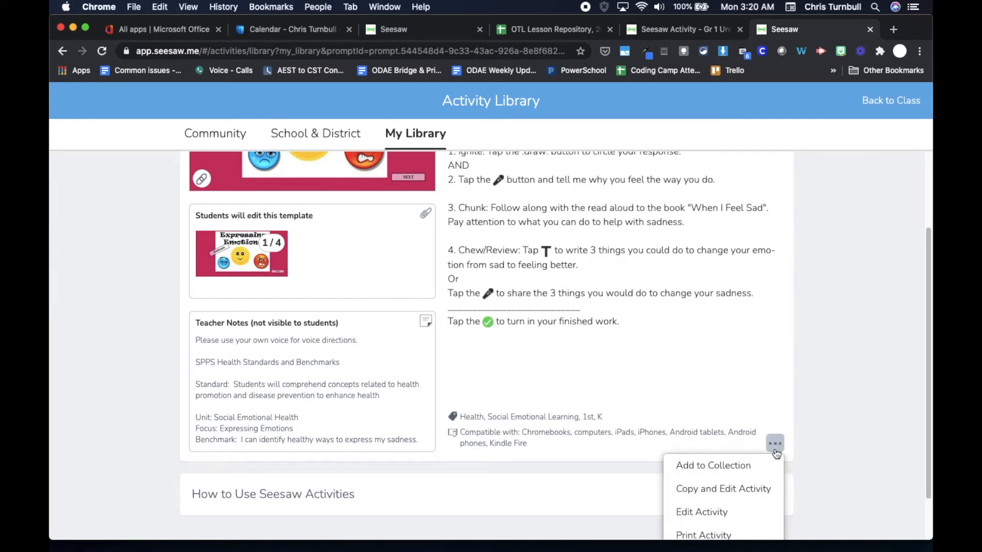
scroll(767, 468, "down", 2)
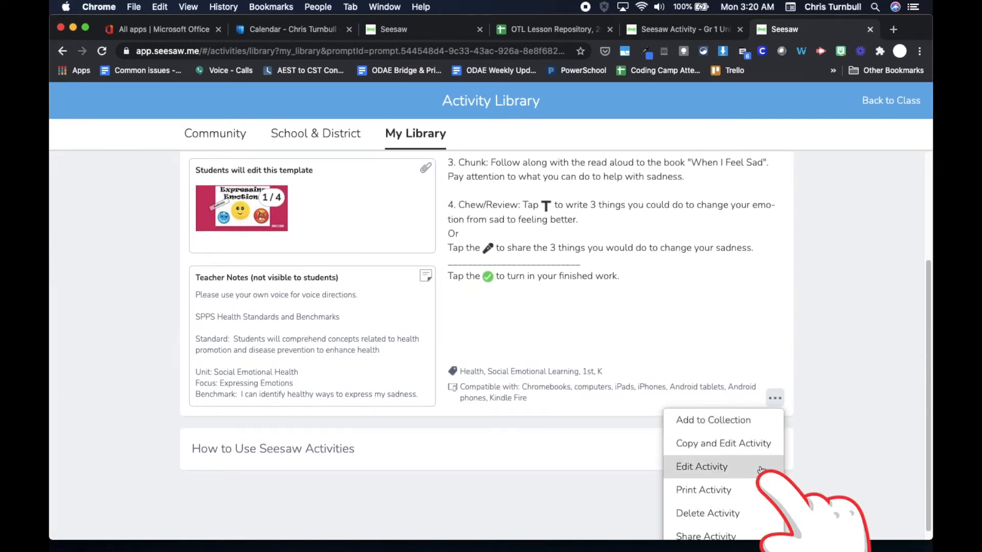
left_click(761, 467)
left_click(236, 163)
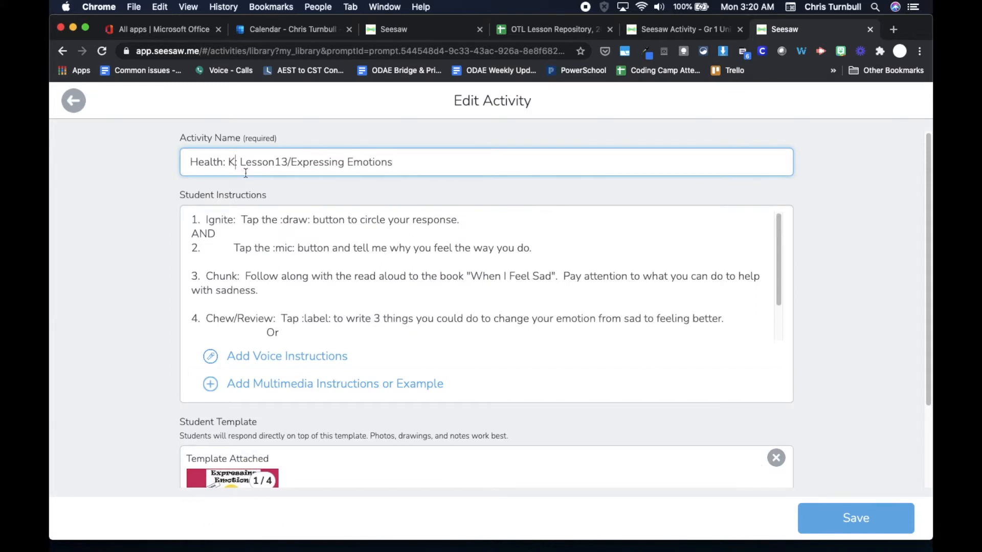
key("BackSpace")
key("BackSpace")
key("BackSpace")
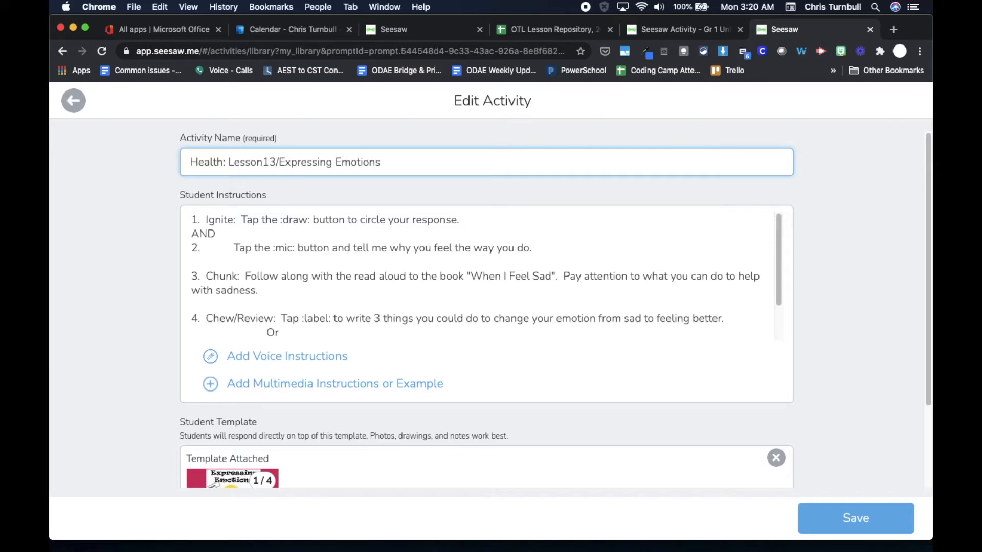
left_click(833, 518)
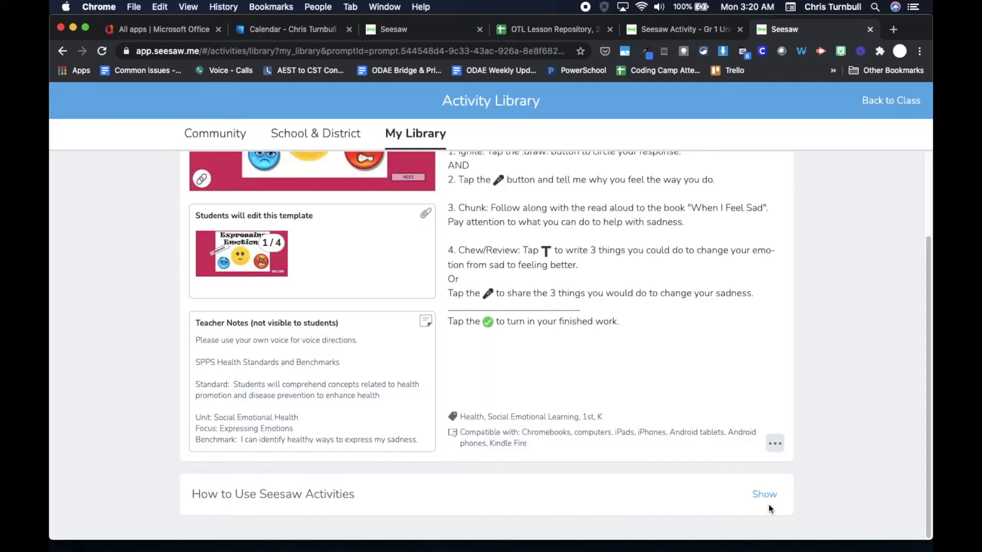
Assign the Expressing Emotions activity to the teacher's Grade K and Grade 1 & 2 classes and dismiss the confirmation
scroll(624, 419, "up", 3)
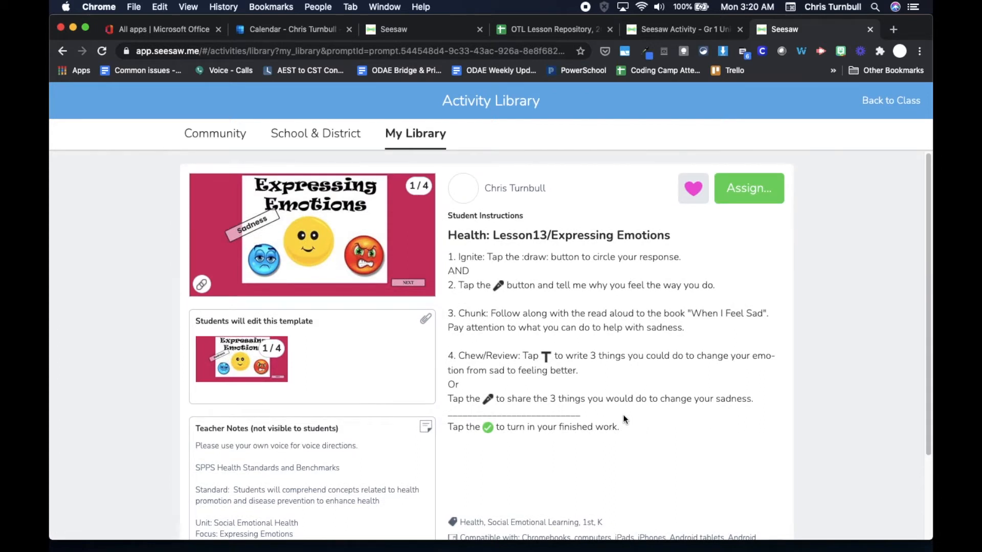
left_click(761, 190)
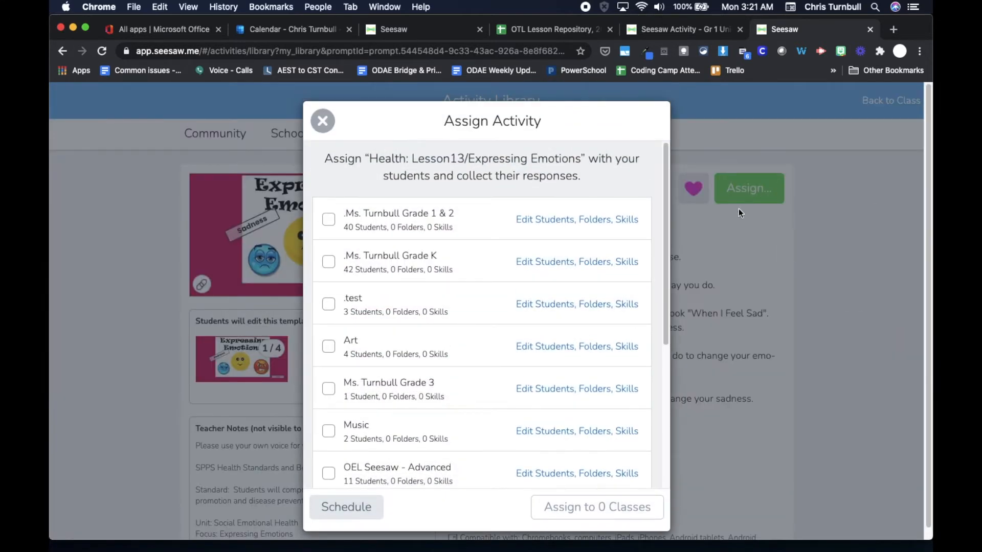
left_click(328, 263)
left_click(328, 220)
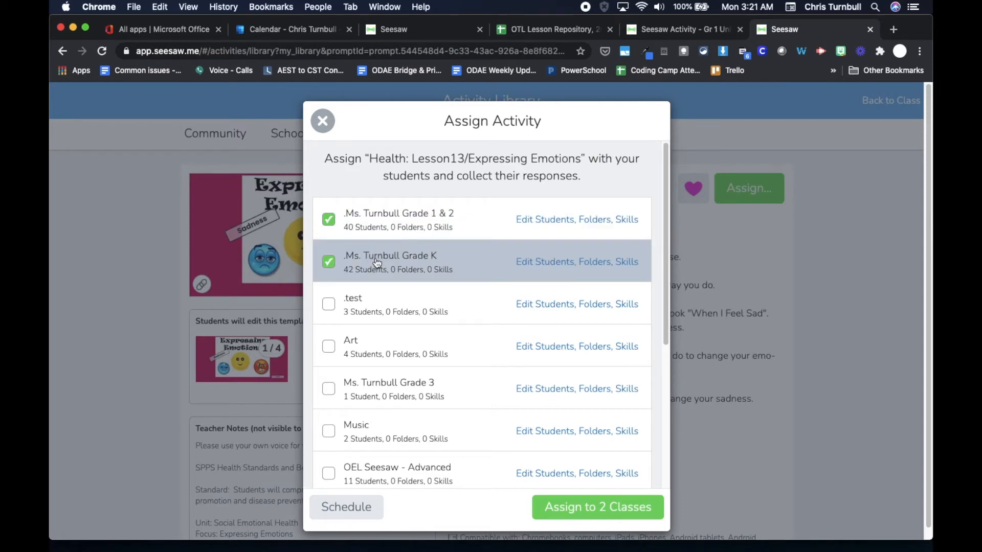
left_click(620, 512)
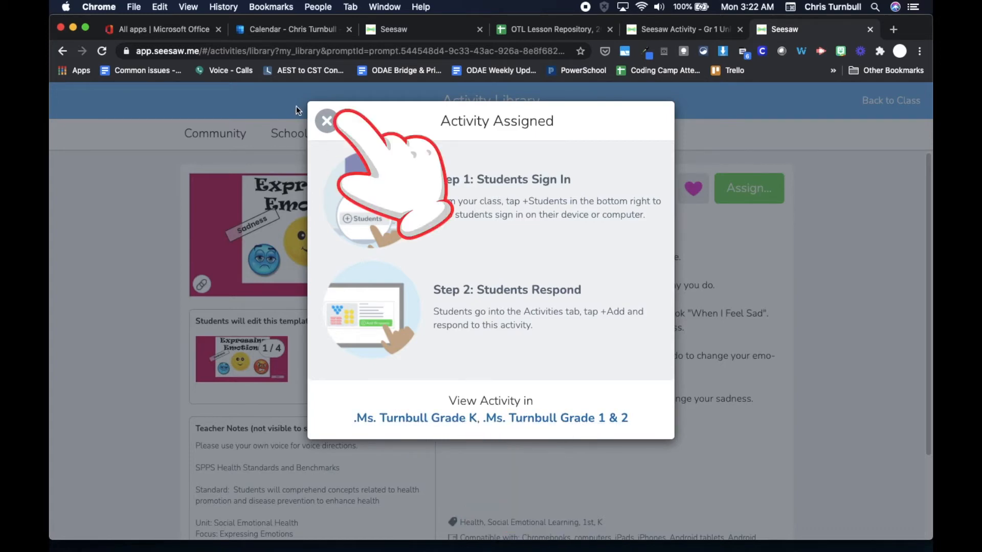
left_click(326, 121)
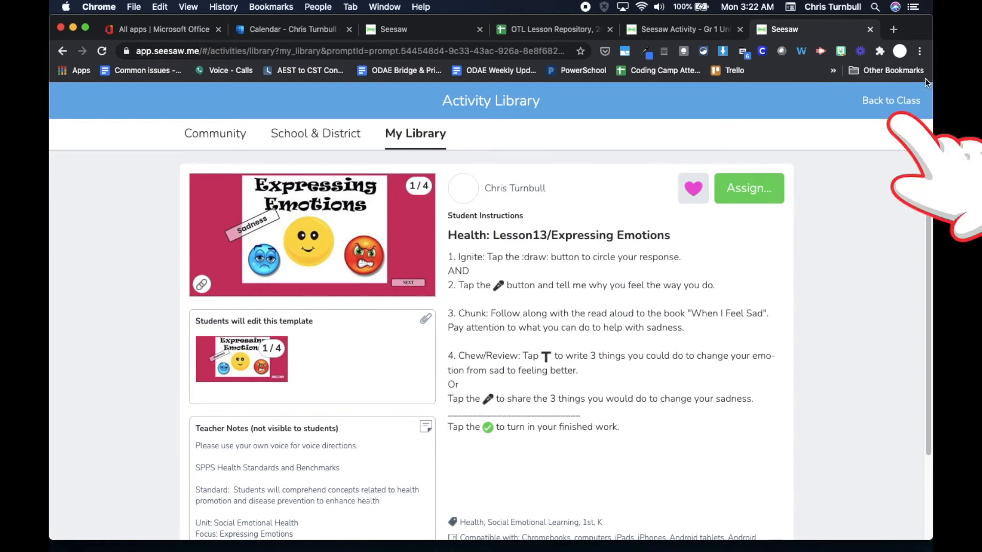
Return to the class and open the teacher's own copy of the Alligator Math activity from My Library for editing
left_click(899, 101)
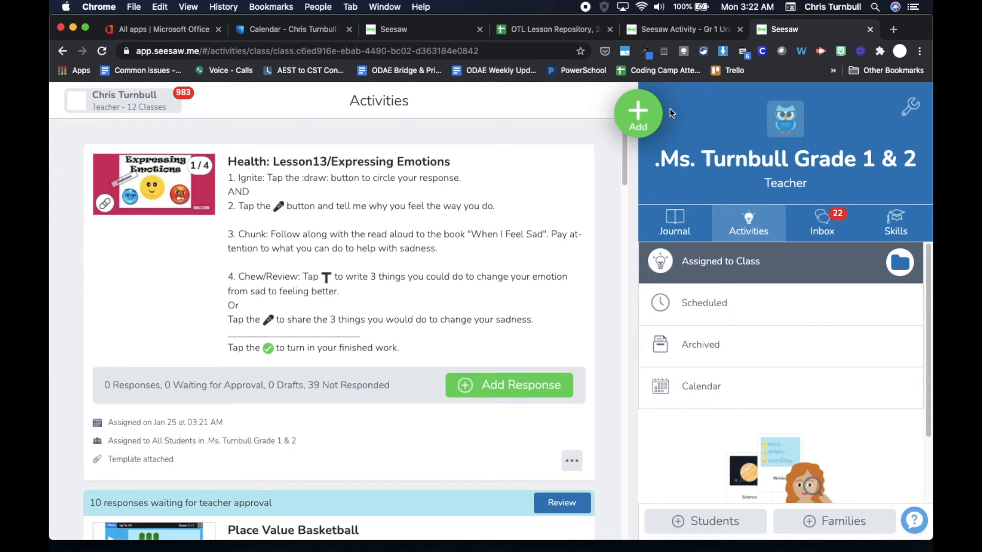
left_click(639, 116)
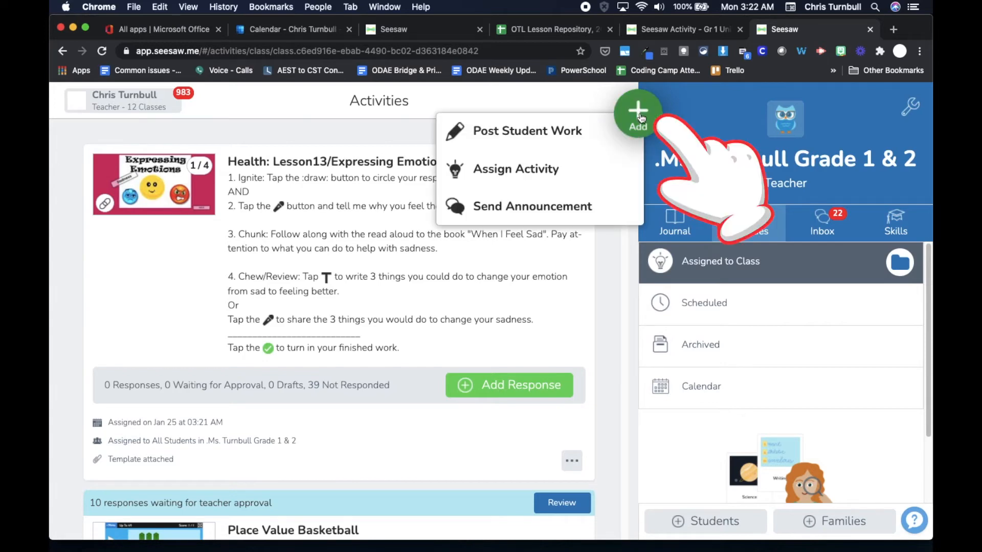
left_click(556, 168)
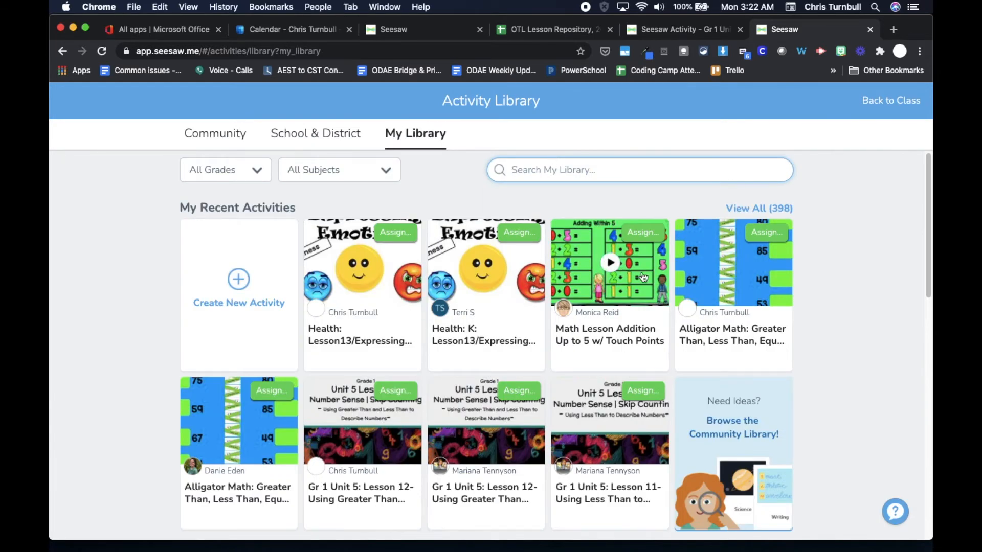
left_click(732, 278)
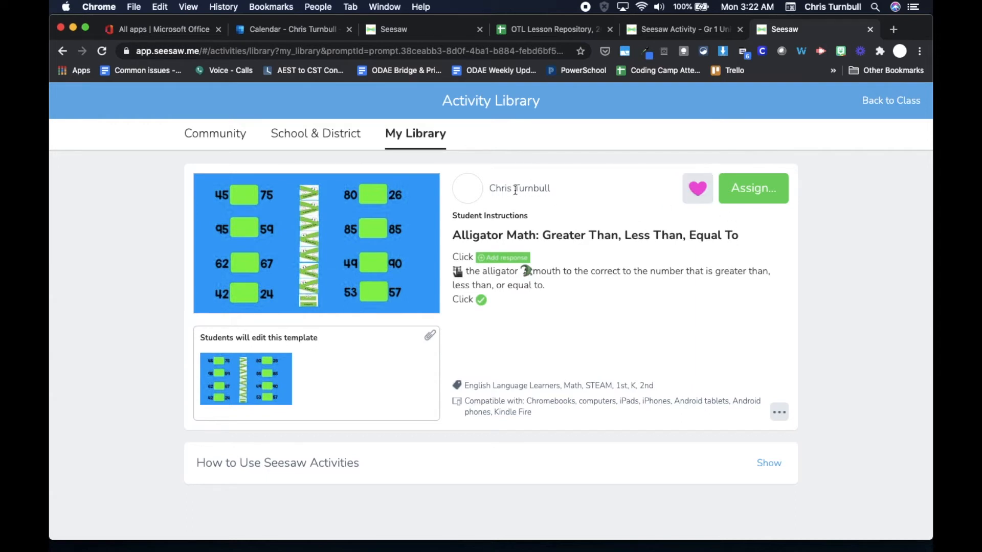
left_click(781, 413)
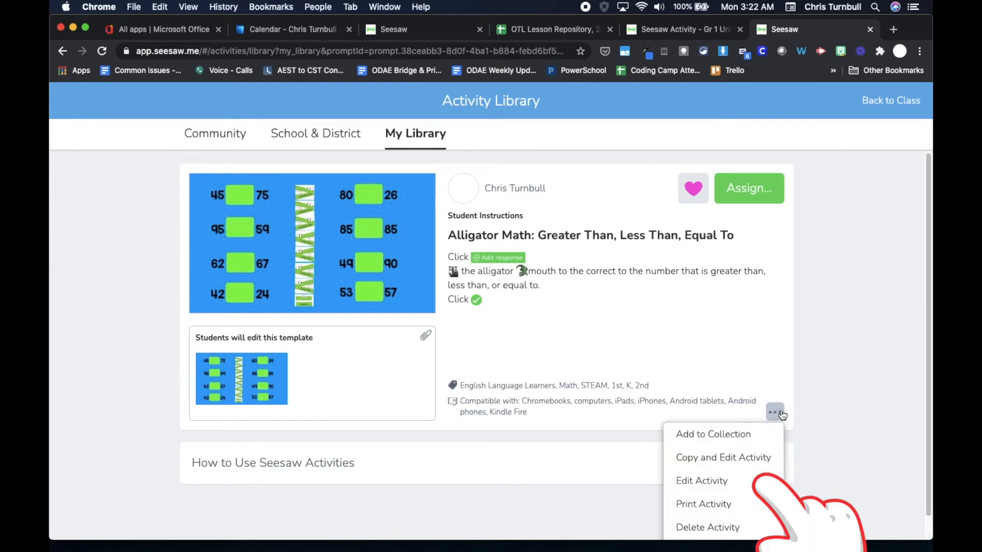
left_click(735, 483)
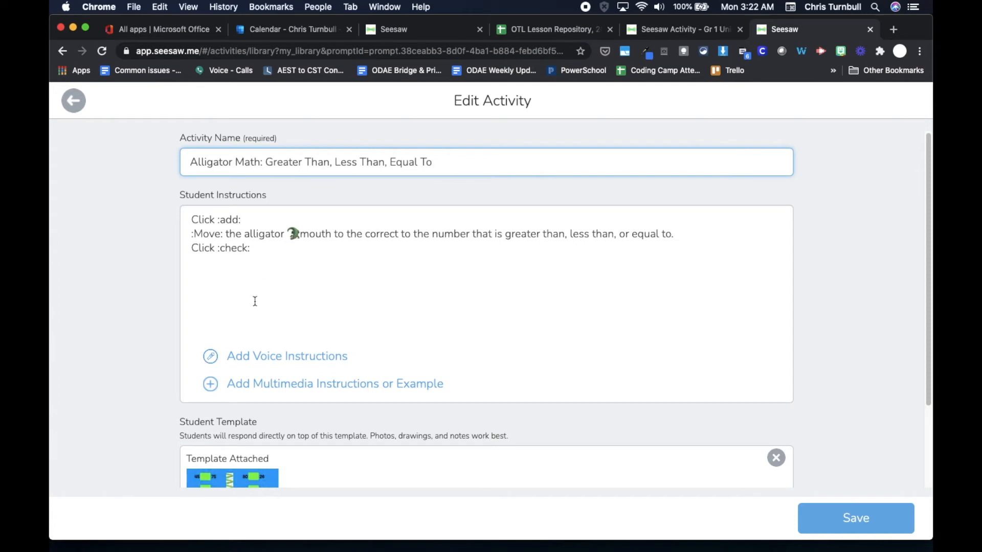
Number the three lines of the student instructions as 1., 2. and 3
left_click(192, 219)
type("1.")
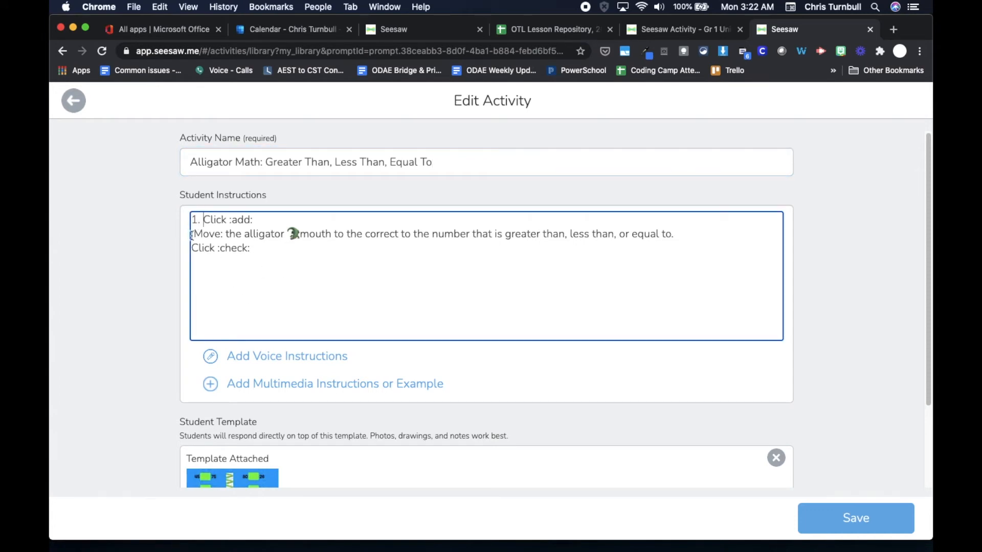
left_click(192, 234)
type("2.")
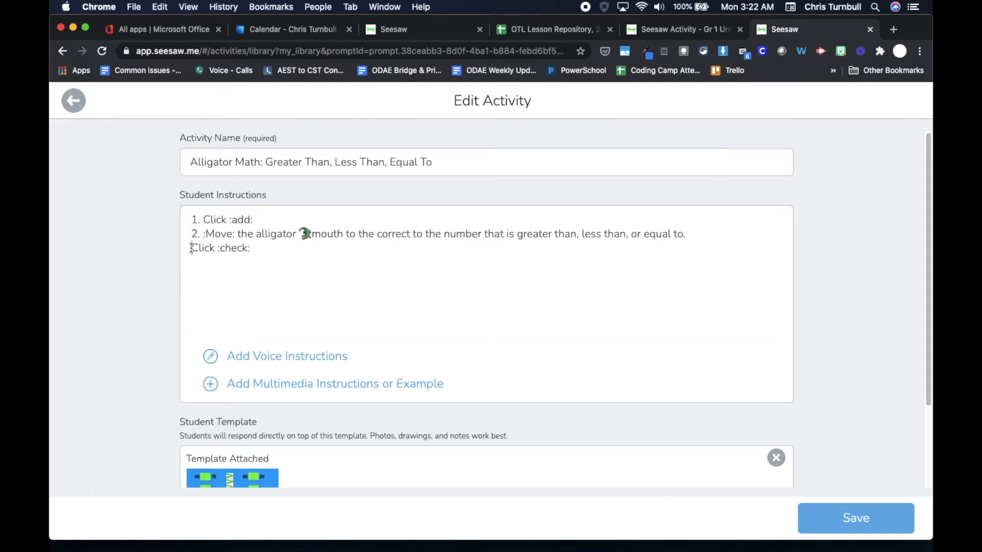
left_click(192, 249)
type("3.")
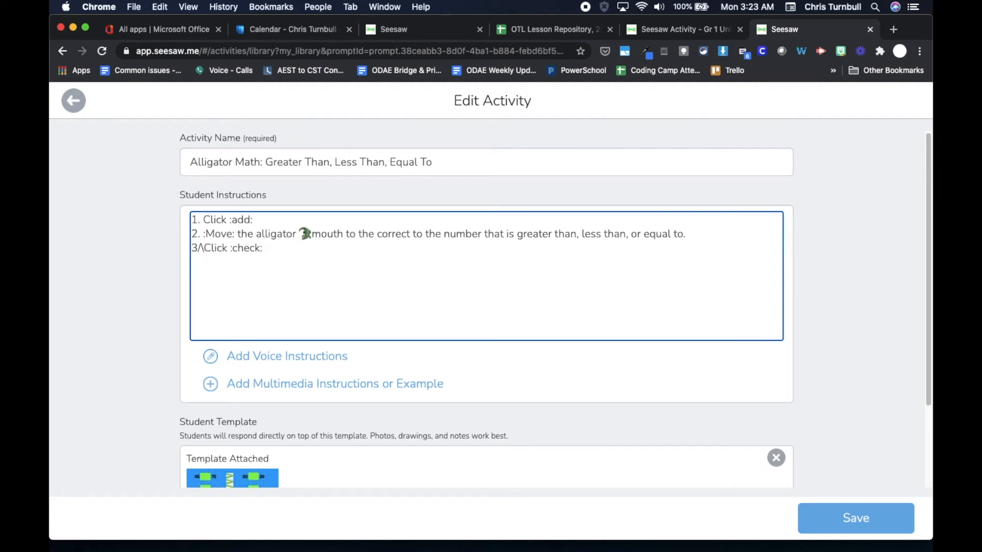
key("BackSpace")
key("BackSpace")
type(".")
Reword the end of instruction 2 to "mouth to the correct number set to show greater than, less than, or equal to."
left_click(483, 235)
type("set")
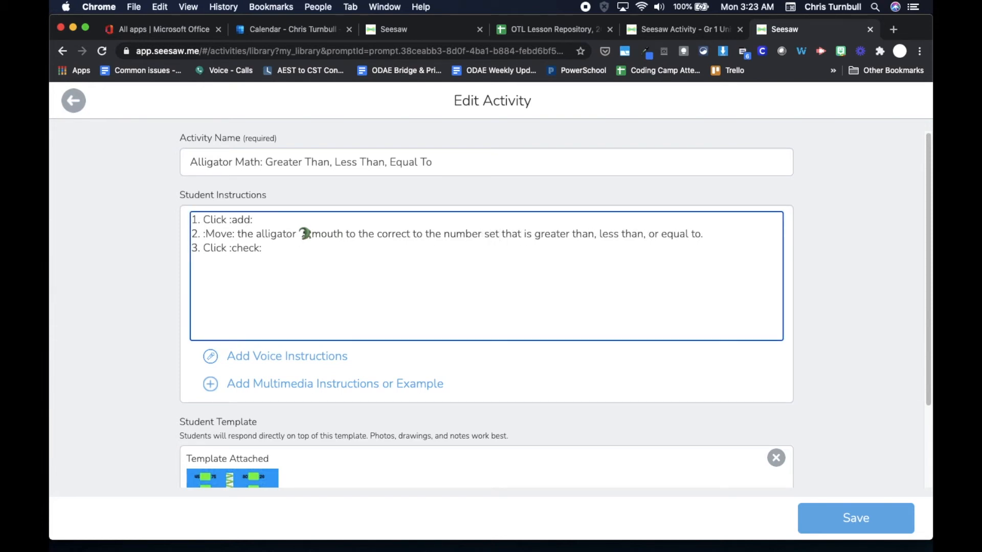
type(" to show")
left_click(574, 234)
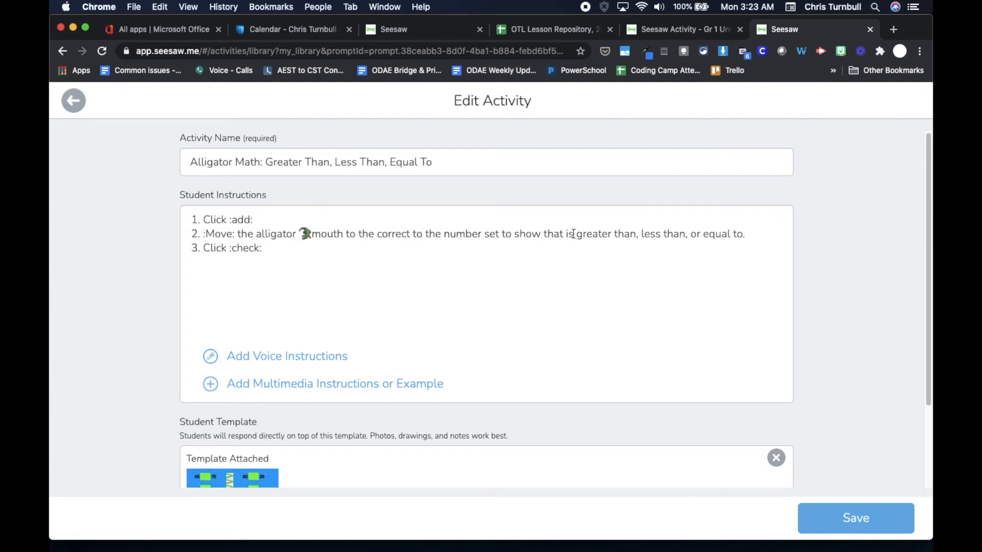
key("BackSpace")
key("BackSpace")
key("BackSpace")
key("BackSpace")
key("BackSpace")
key("BackSpace")
key("BackSpace")
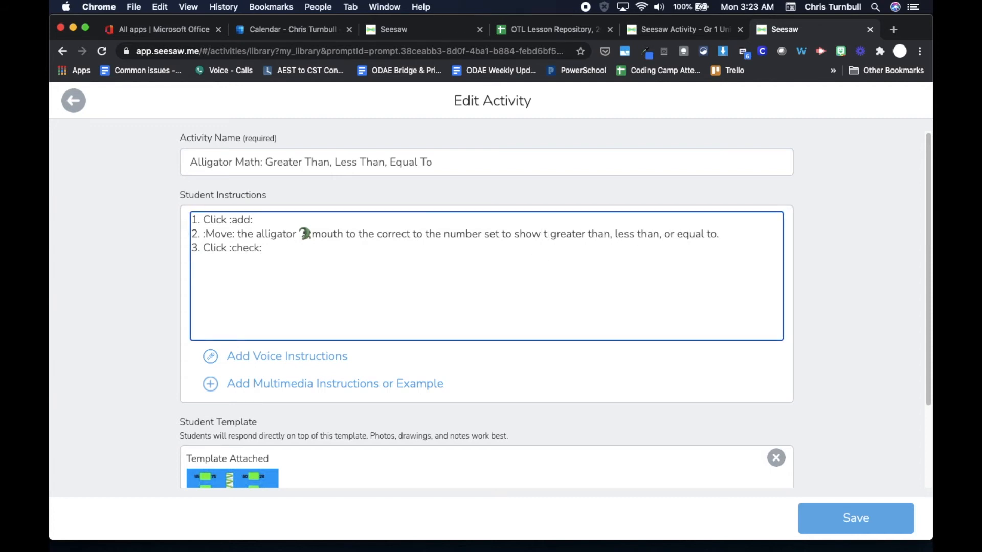
key("BackSpace")
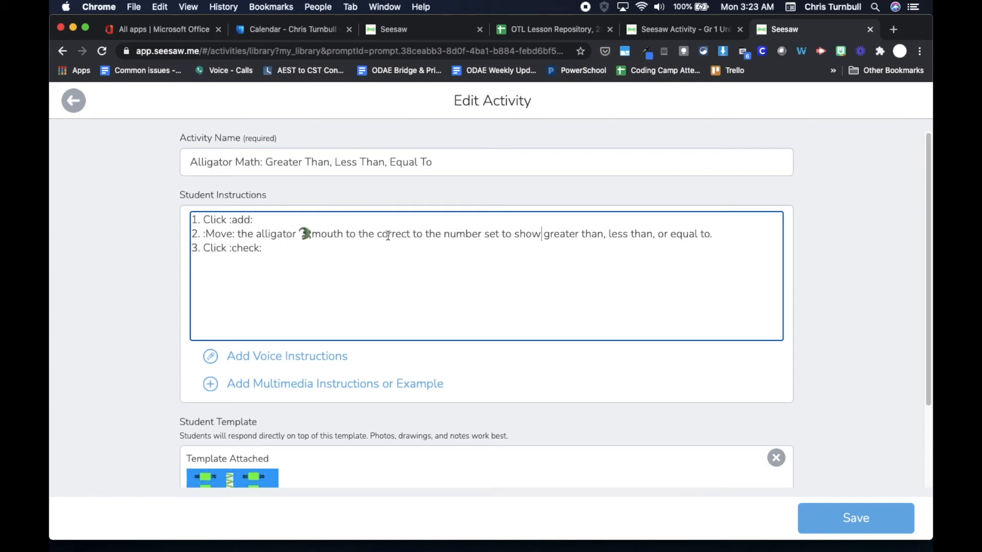
left_click_drag(412, 235, 446, 235)
key("BackSpace")
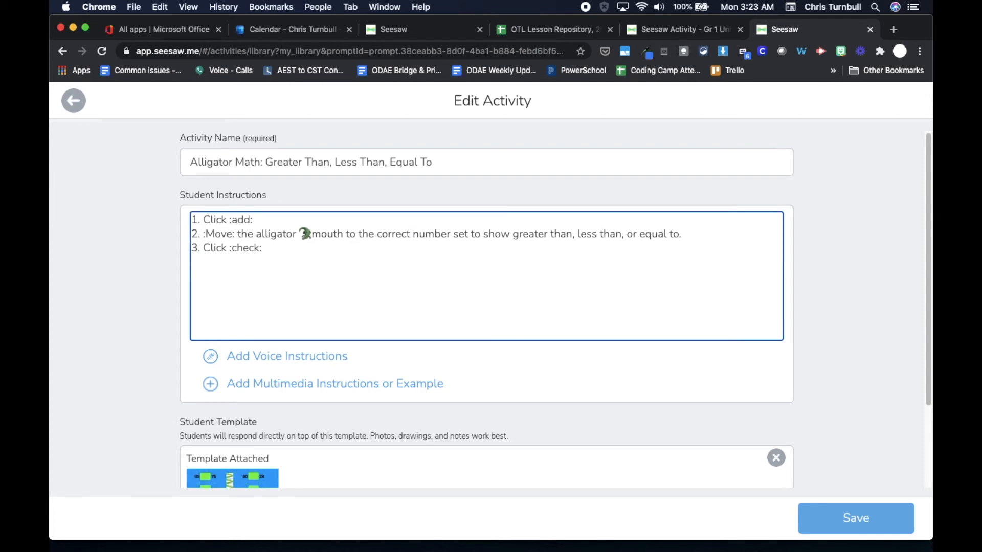
Bring up the voice instructions recorder and save the edited Alligator Math activity
left_click(315, 358)
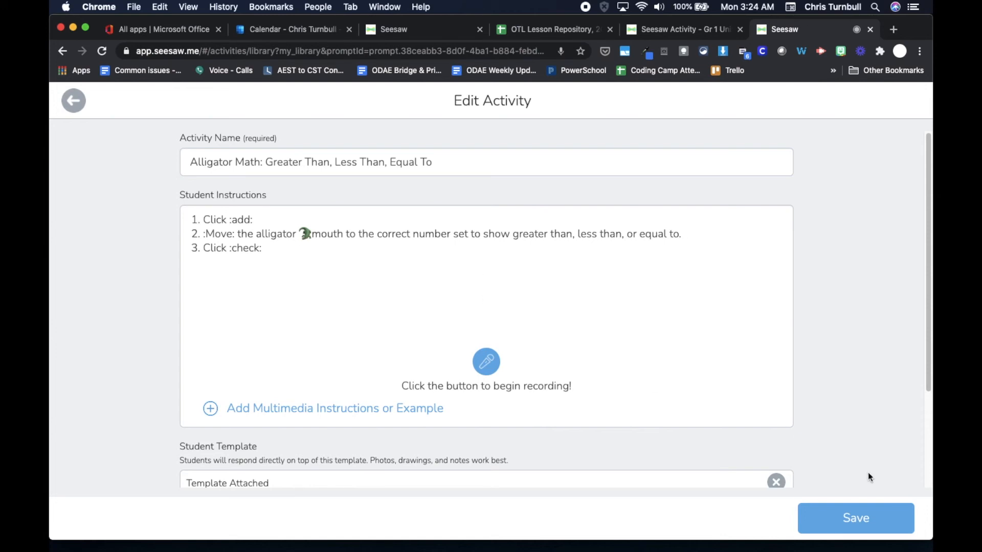
left_click(847, 518)
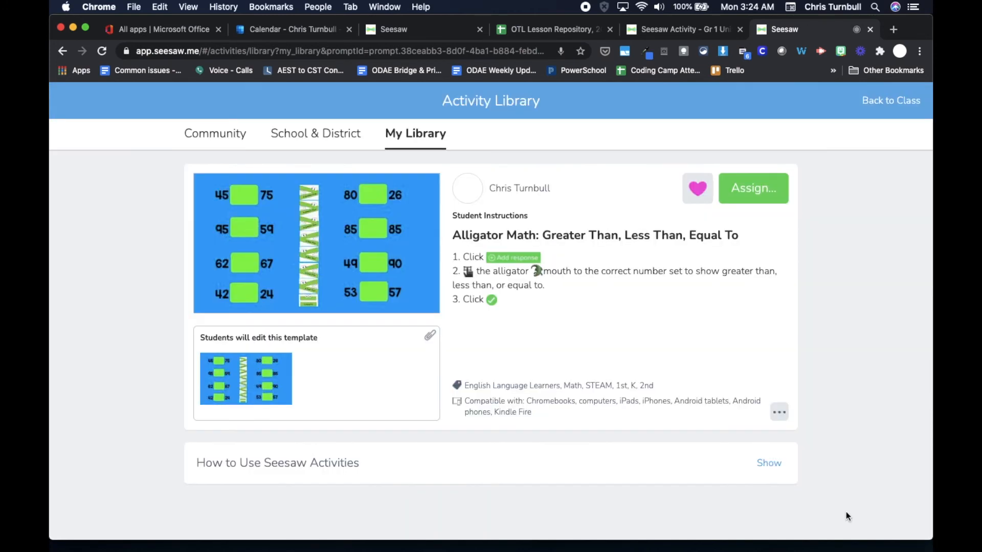
Start assigning Alligator Math to the Grade 1 & 2 class and deselect all of its students
left_click(752, 197)
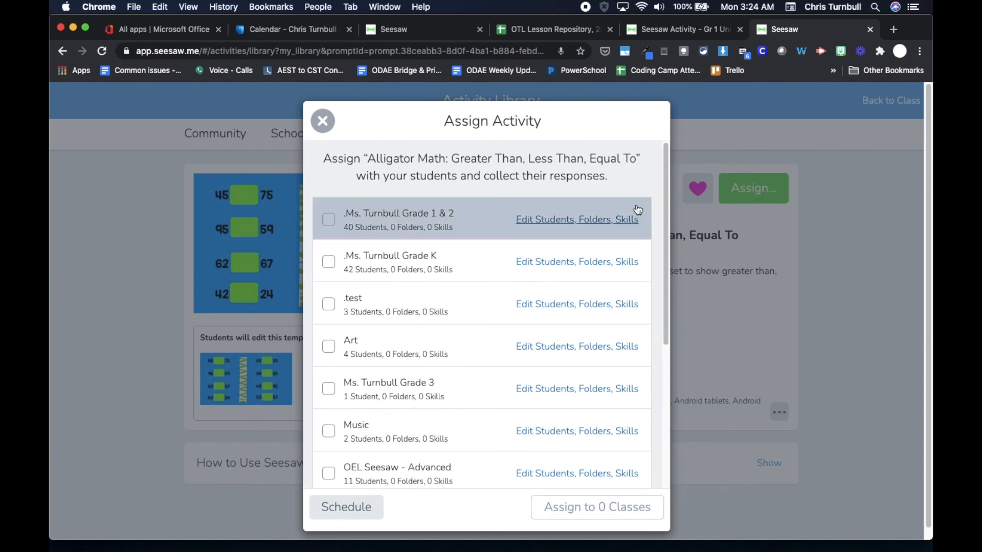
left_click(328, 221)
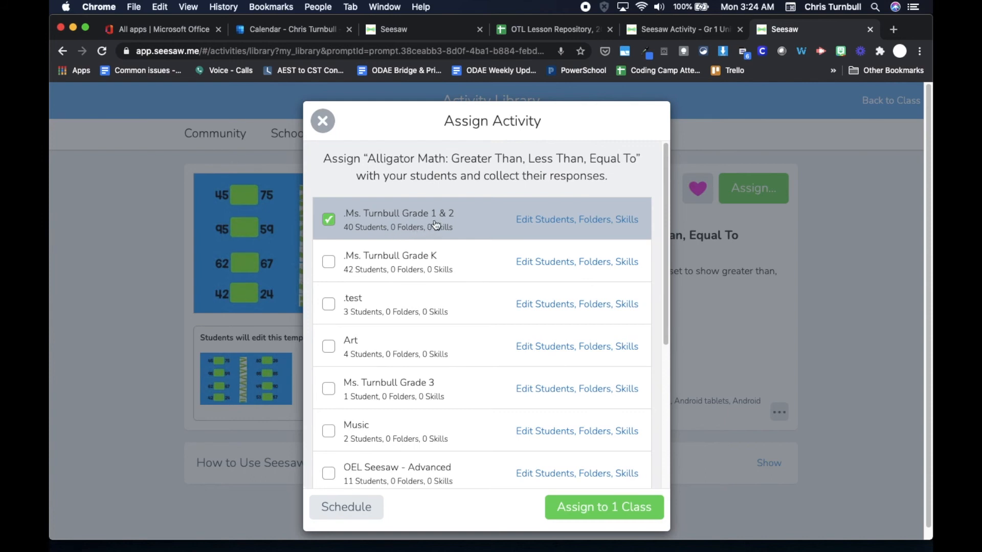
left_click(539, 220)
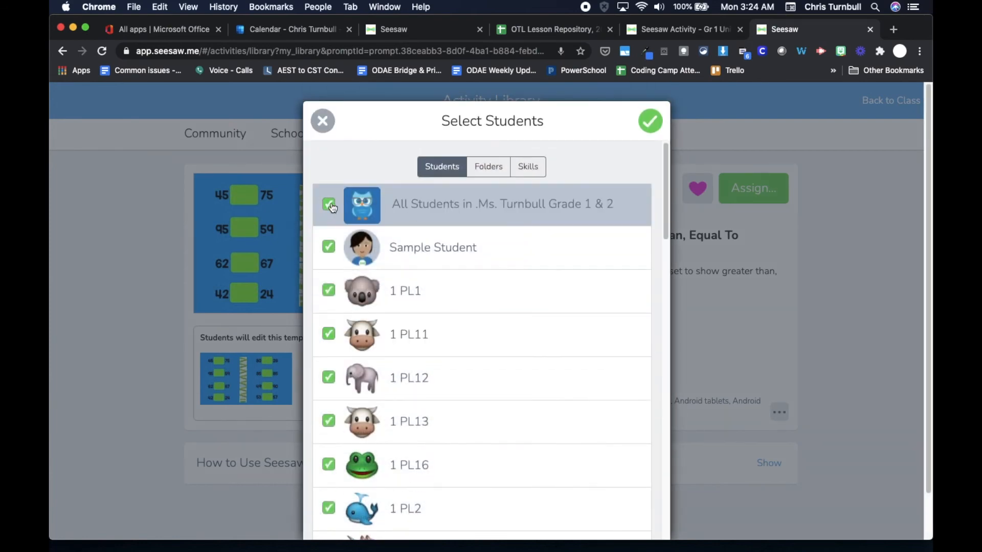
left_click(330, 206)
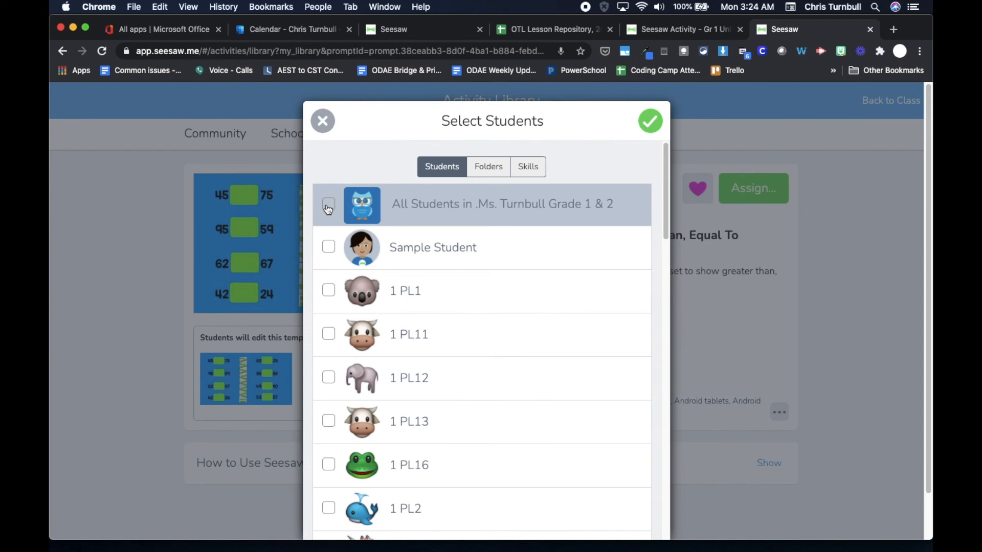
Select students 1 PL1, 1 PL11, 1 PL12, 1 PL13, 1 PL16 and 1 PL2 for the Alligator Math activity
scroll(329, 210, "down", 2)
left_click(329, 232)
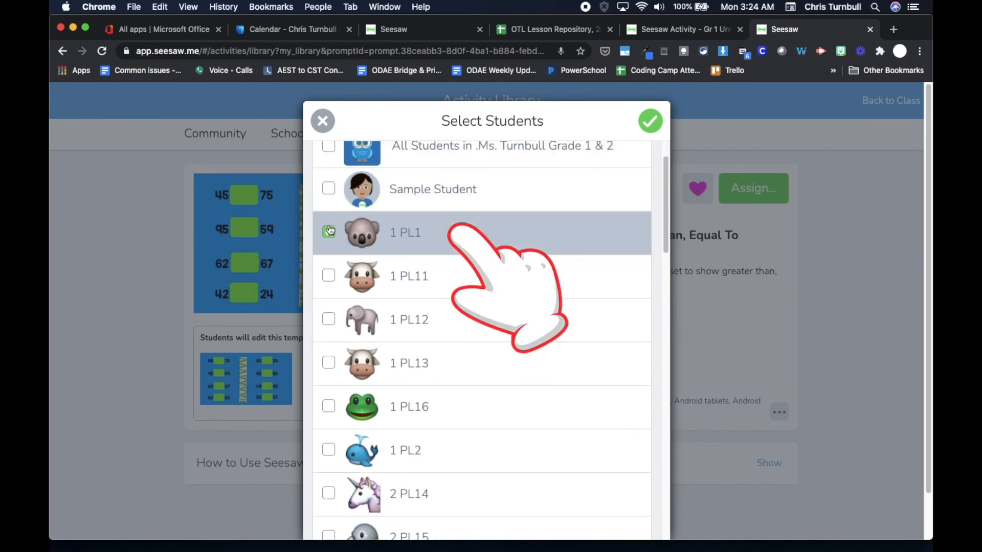
left_click(329, 277)
scroll(330, 278, "down", 1)
left_click(330, 279)
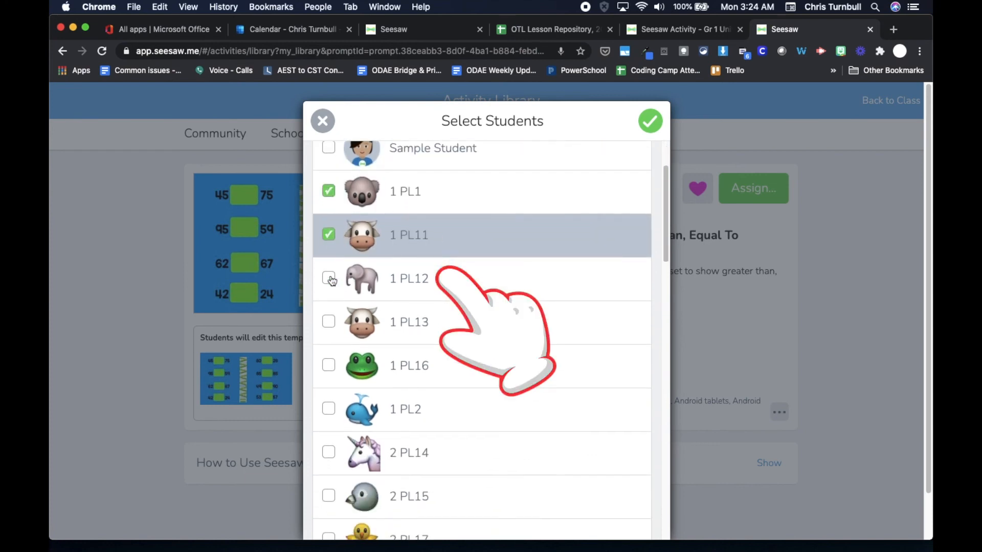
left_click(329, 320)
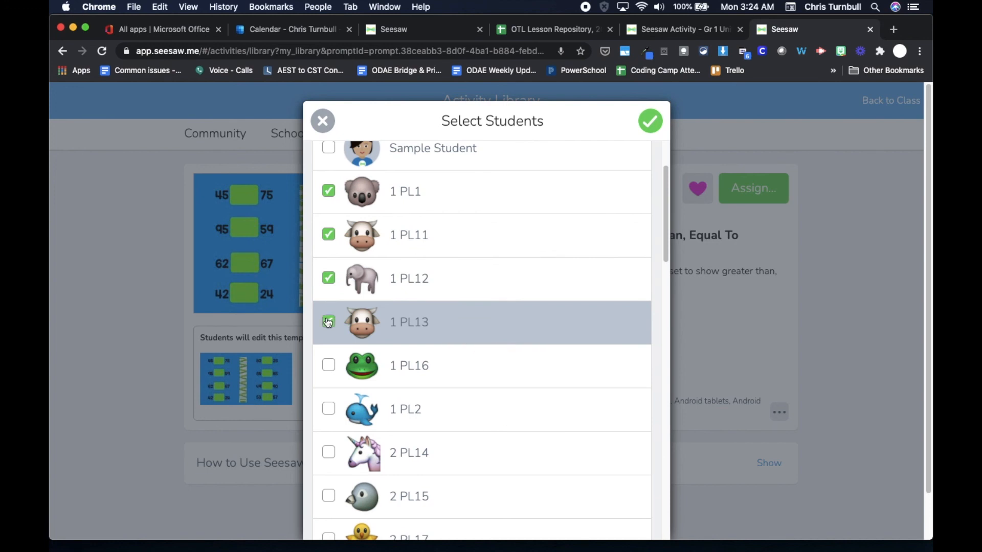
scroll(329, 321, "down", 1)
left_click(327, 330)
left_click(329, 379)
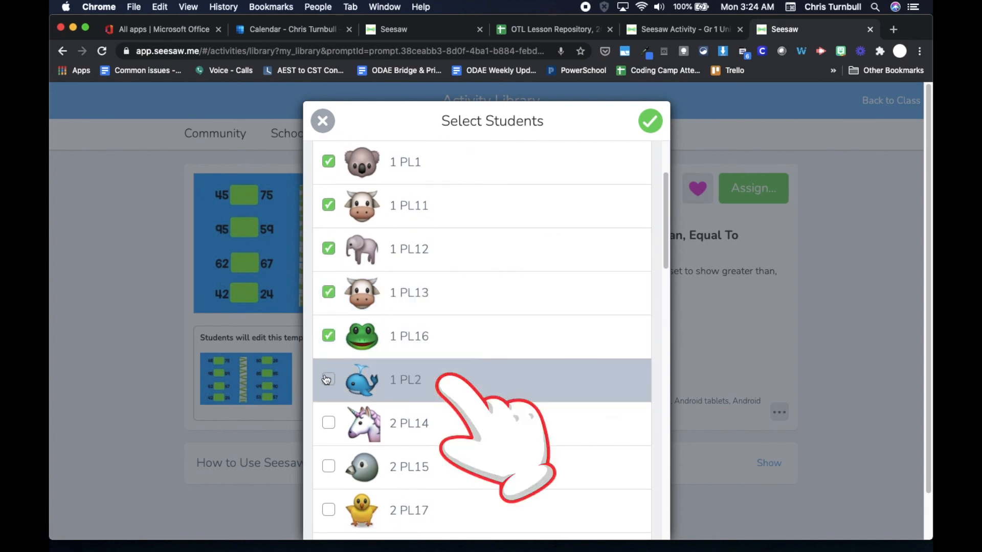
Add the remaining grade 1 students, 1 PL20 and 1 PL22, to the selection
scroll(342, 409, "down", 2)
scroll(344, 416, "down", 5)
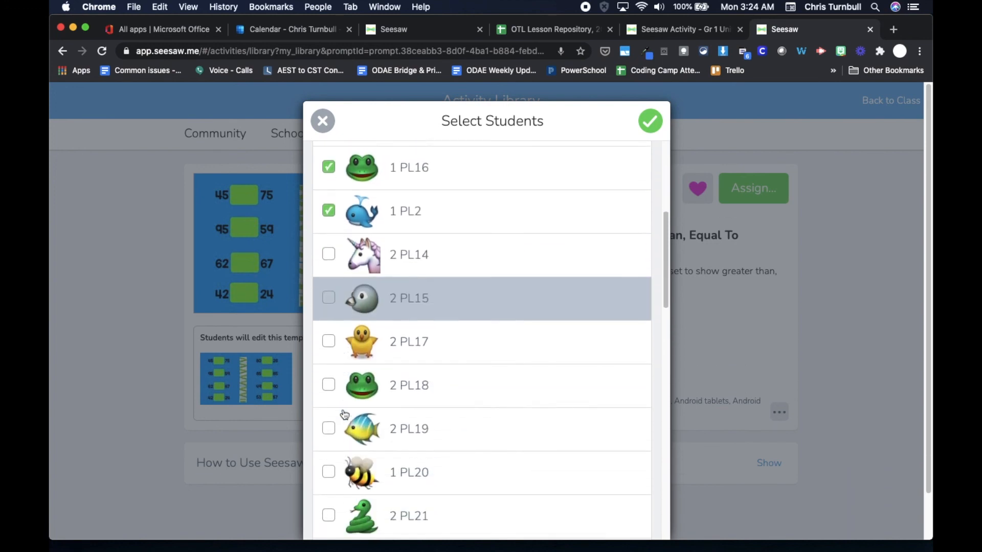
left_click(329, 386)
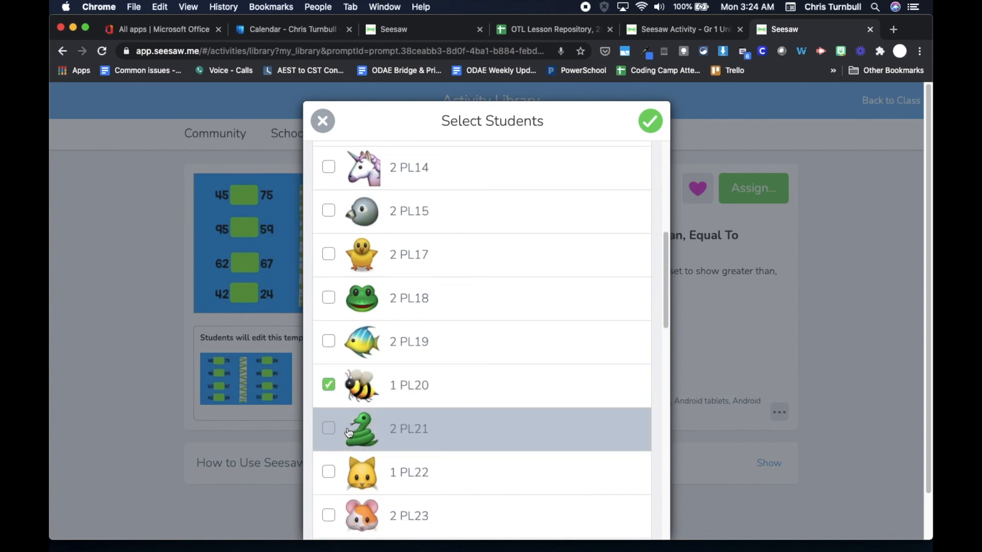
left_click(328, 472)
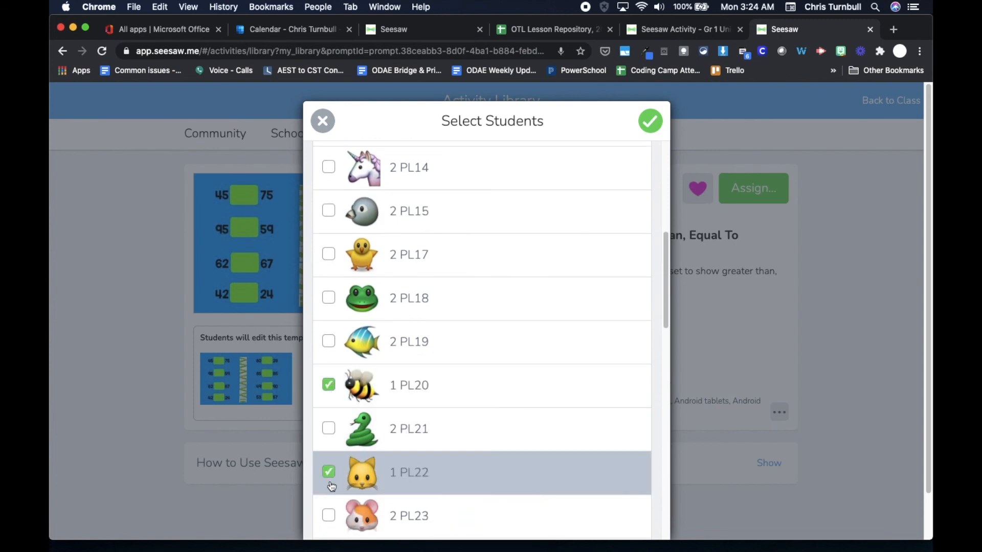
Review and confirm the student selection, and assign Alligator Math to those students in the Grade 1 & 2 class
scroll(446, 406, "down", 3)
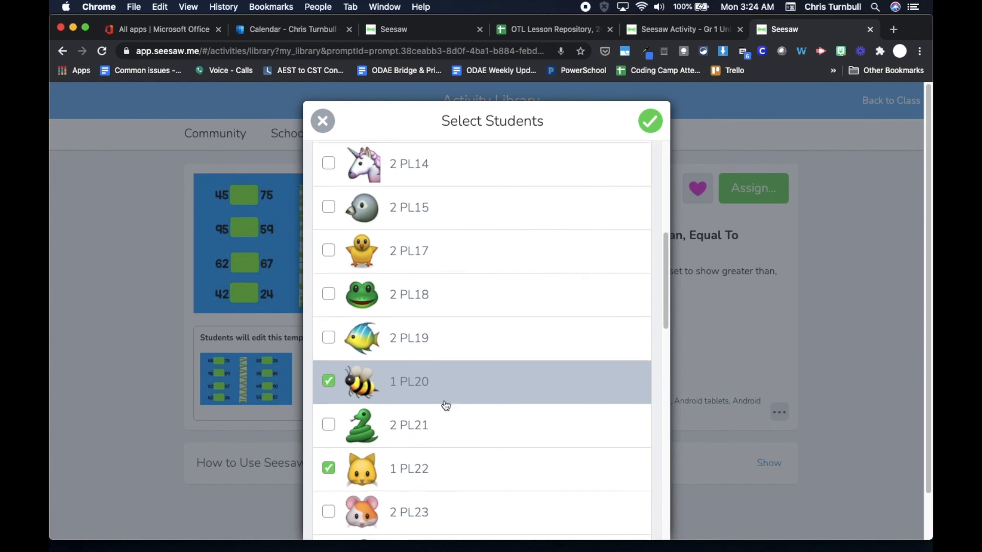
scroll(446, 406, "up", 3)
scroll(446, 406, "up", 8)
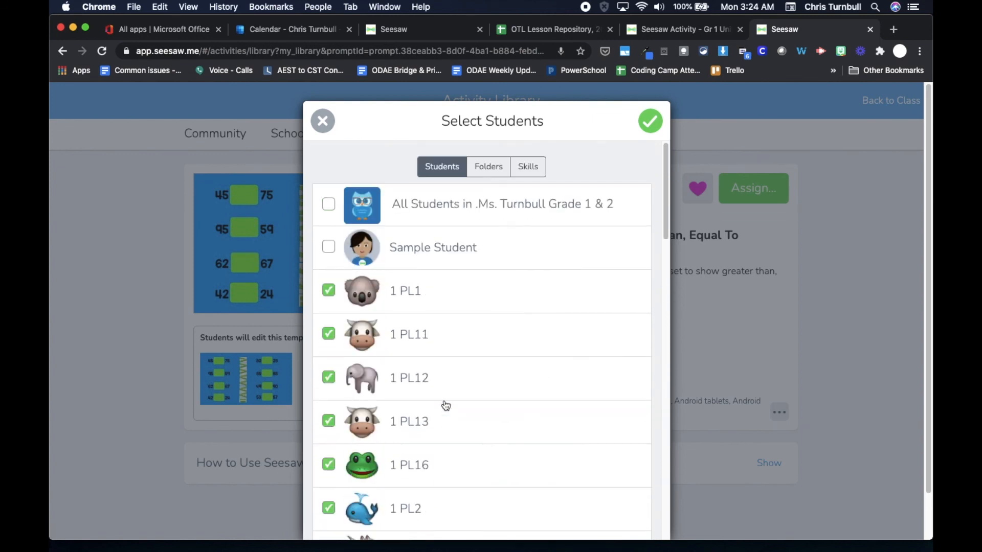
left_click(651, 122)
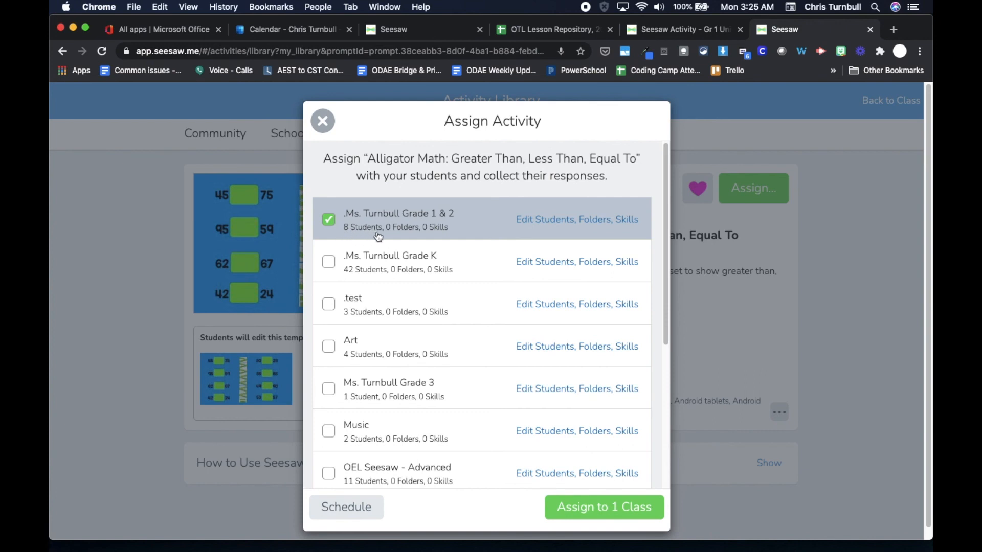
left_click(610, 507)
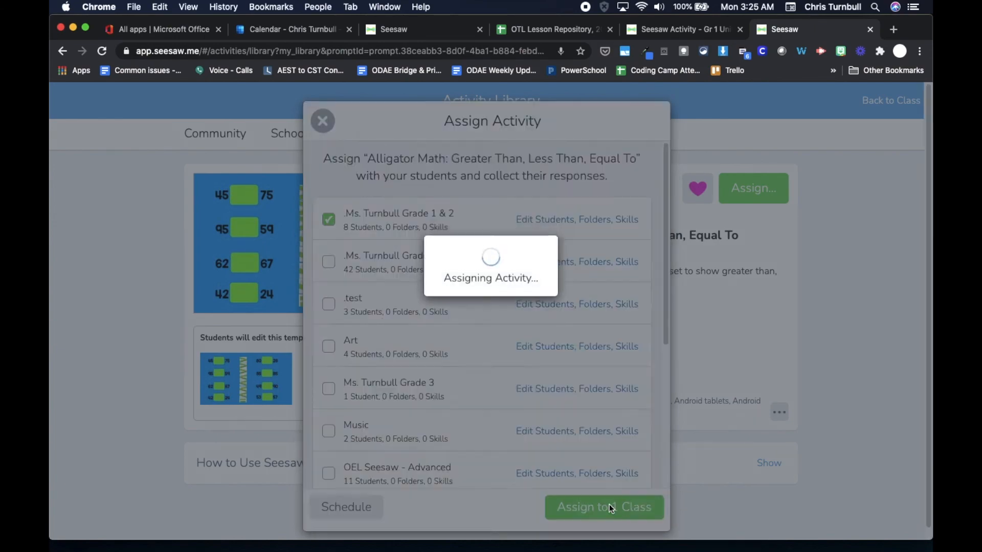